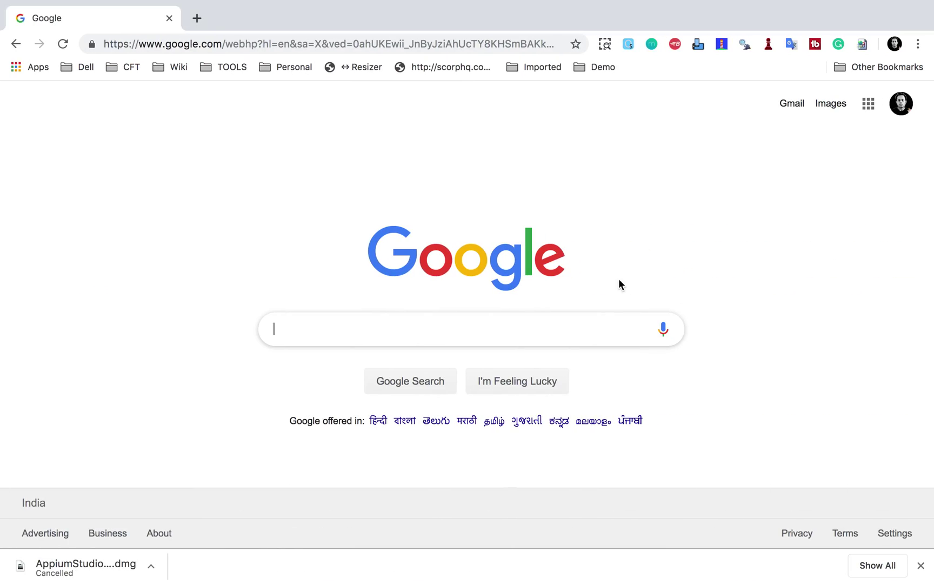
Run the Google search for 'appium studio' so Experitest's Appium Studio page is listed first.
left_click(329, 357)
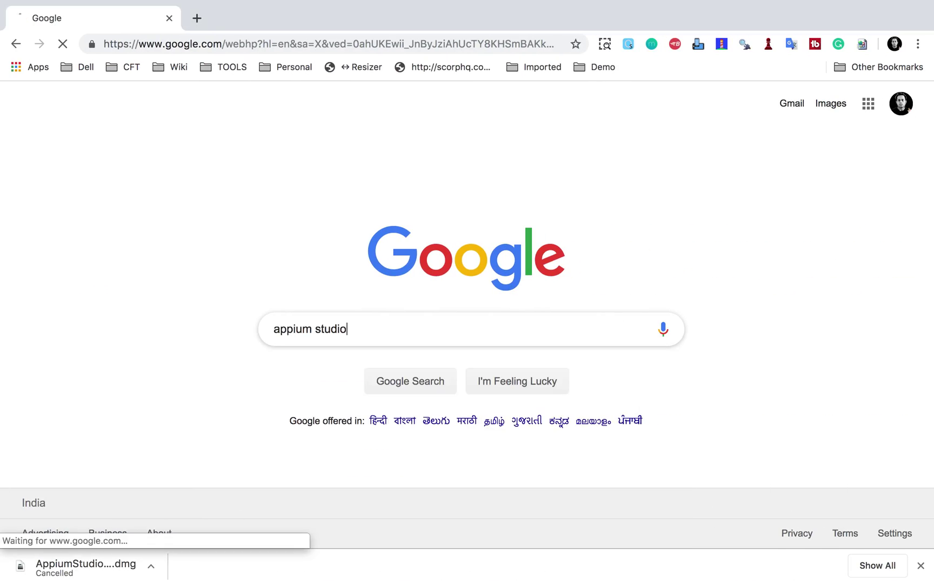
Dismiss the downloads bar, then start and cancel the AppiumStudio macOS .dmg free download.
left_click(920, 565)
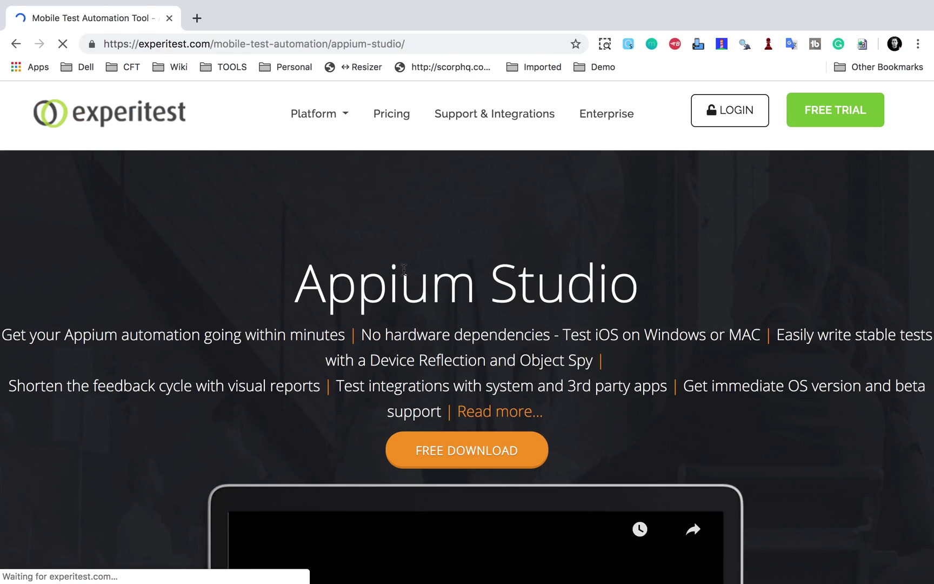
scroll(382, 242, "down", 2)
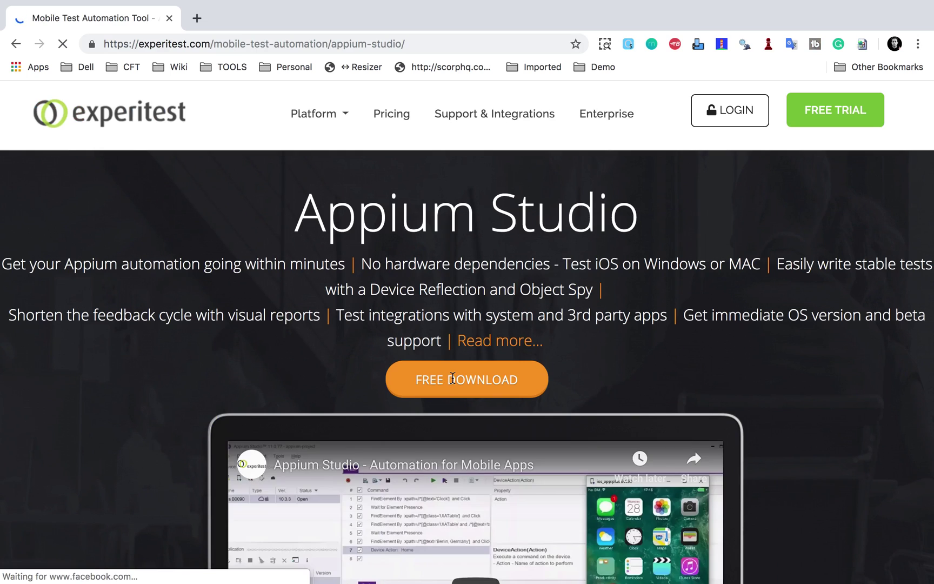
scroll(506, 377, "down", 3)
left_click(491, 253)
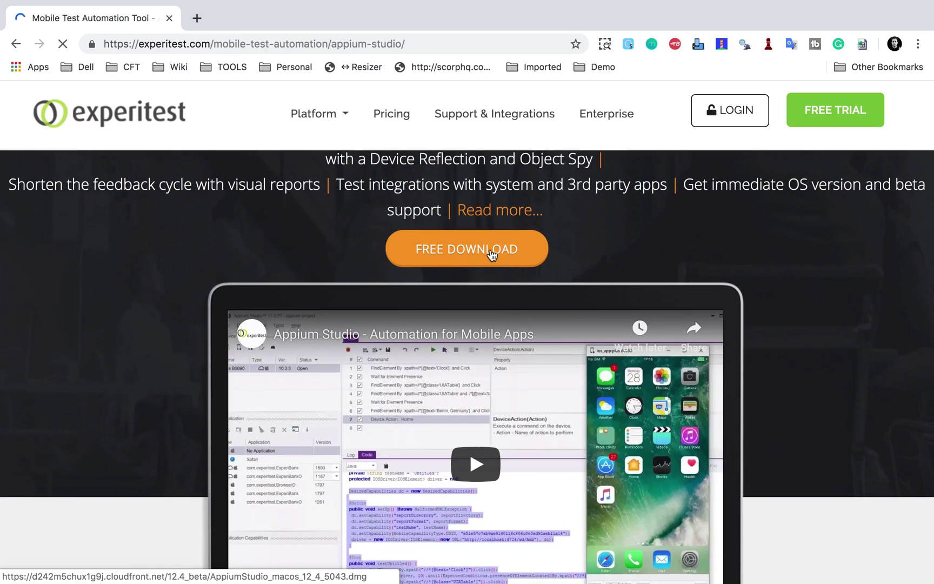
left_click(152, 567)
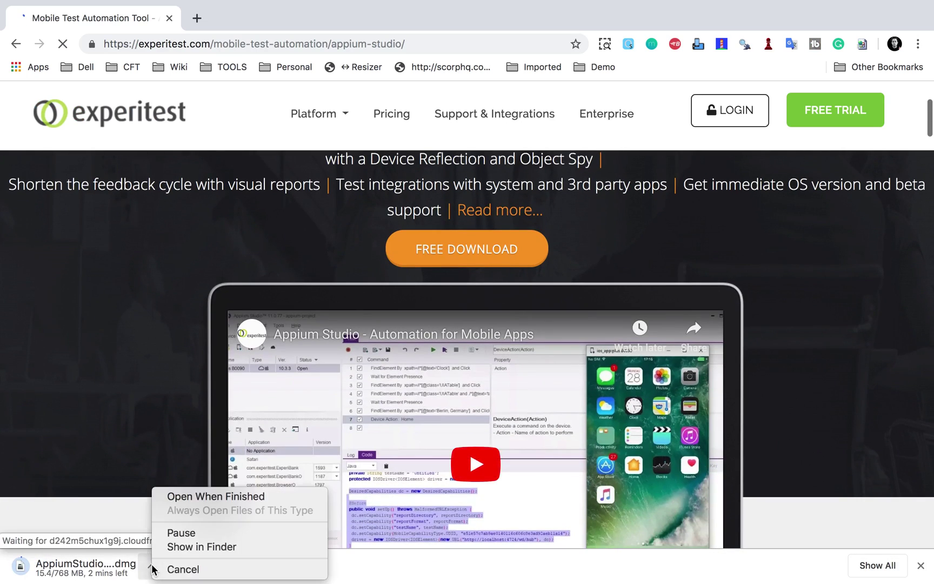
left_click(181, 568)
Leave full-screen Chrome for the desktop and restore the Downloads Finder window.
key("ctrl+Left")
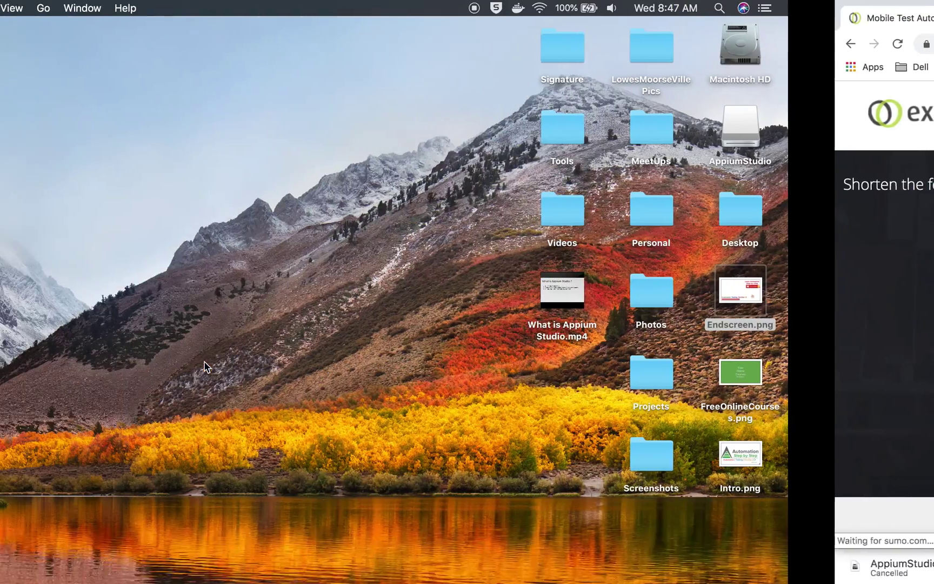
key("ctrl+Up")
left_click(629, 559)
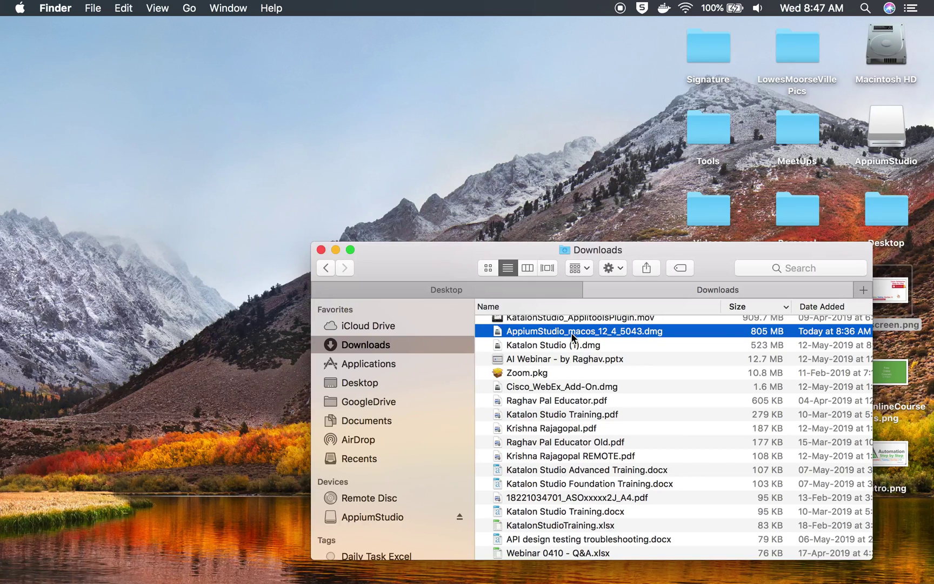
Open AppiumStudio_macos_12_4_5043.dmg and select AppiumStudio Installer.app in its window.
left_click(567, 342)
left_click(565, 332)
left_click_drag(382, 258, 391, 181)
left_click(363, 236)
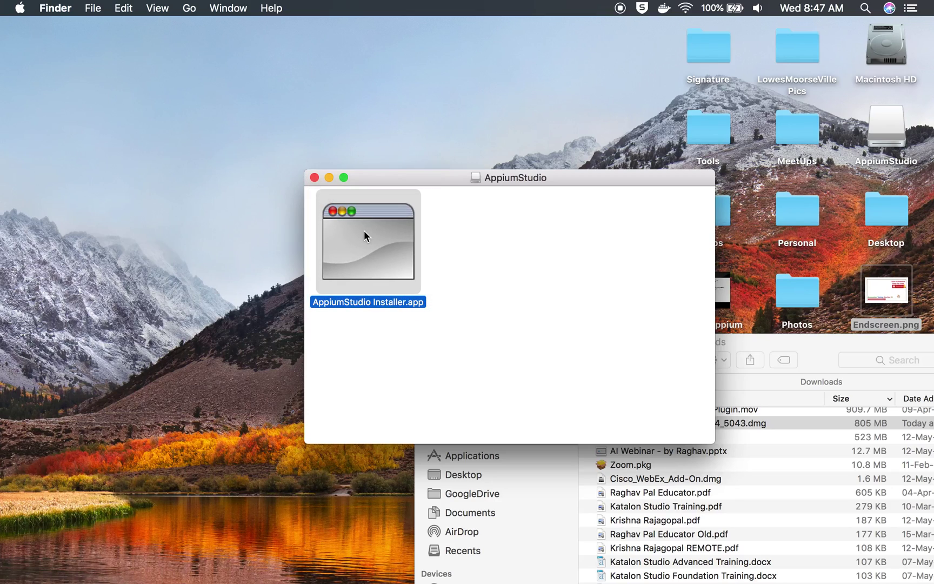
Launch AppiumStudio Installer.app and confirm opening the downloaded app at the warning.
double_click(364, 232)
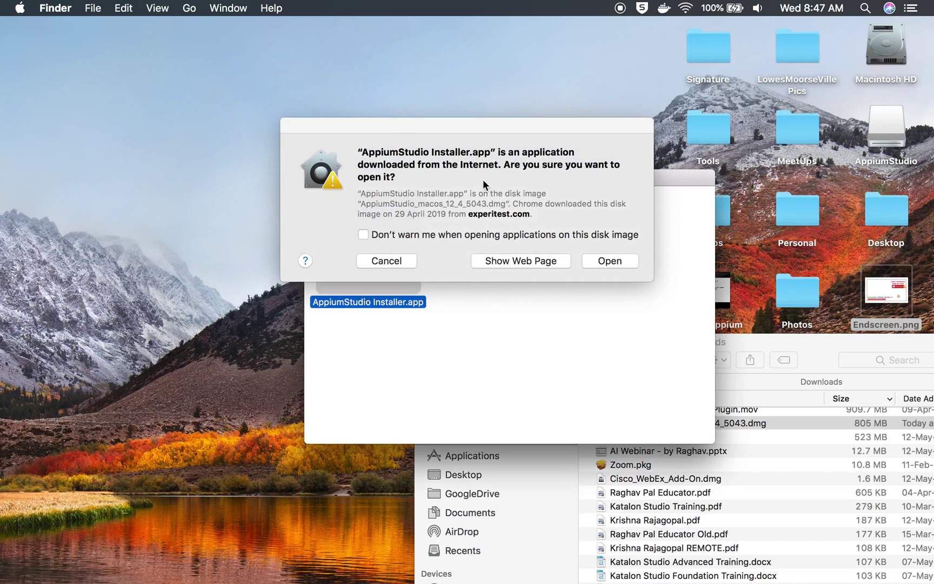
left_click(606, 259)
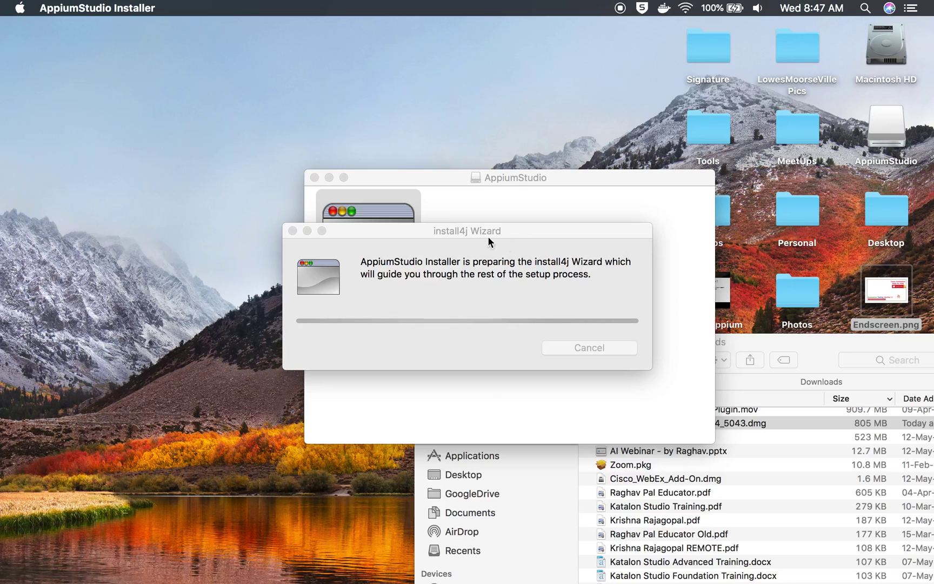
left_click_drag(476, 234, 475, 227)
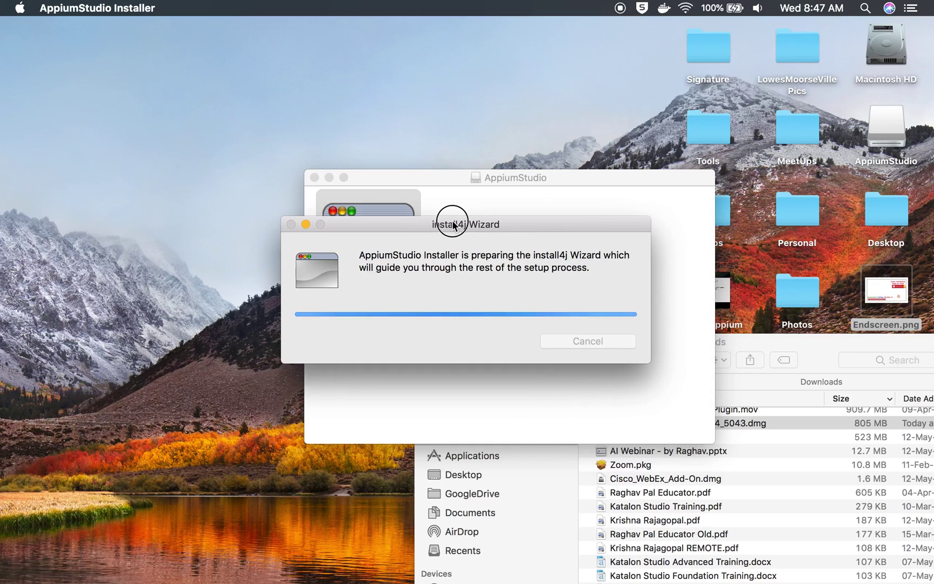
left_click_drag(403, 177, 464, 239)
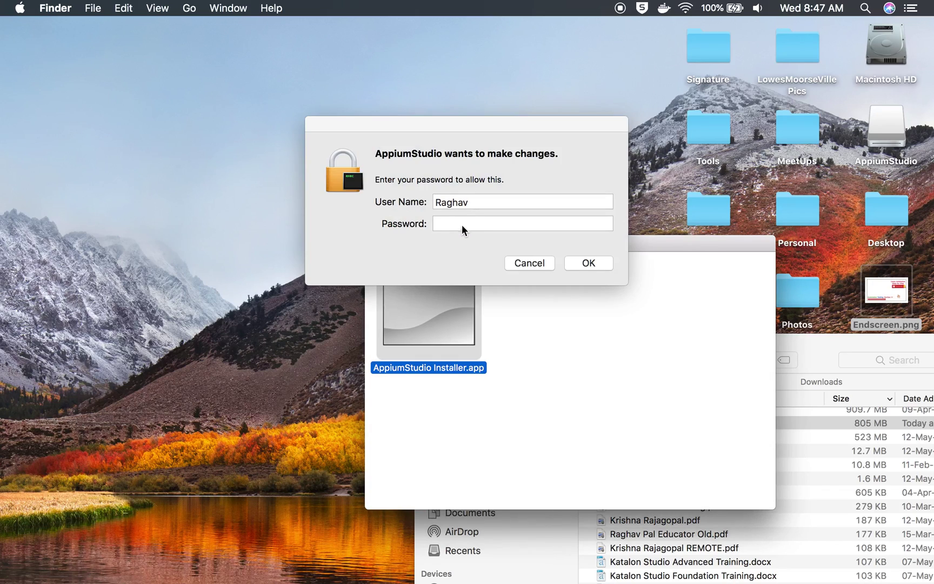
Enter the admin password so the installer can proceed.
left_click(462, 223)
type("••••")
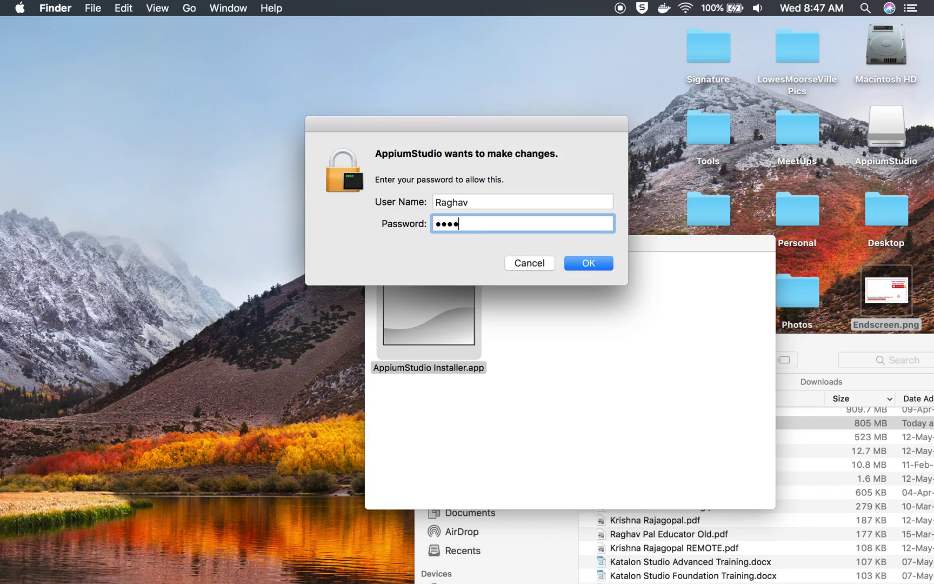
key("Return")
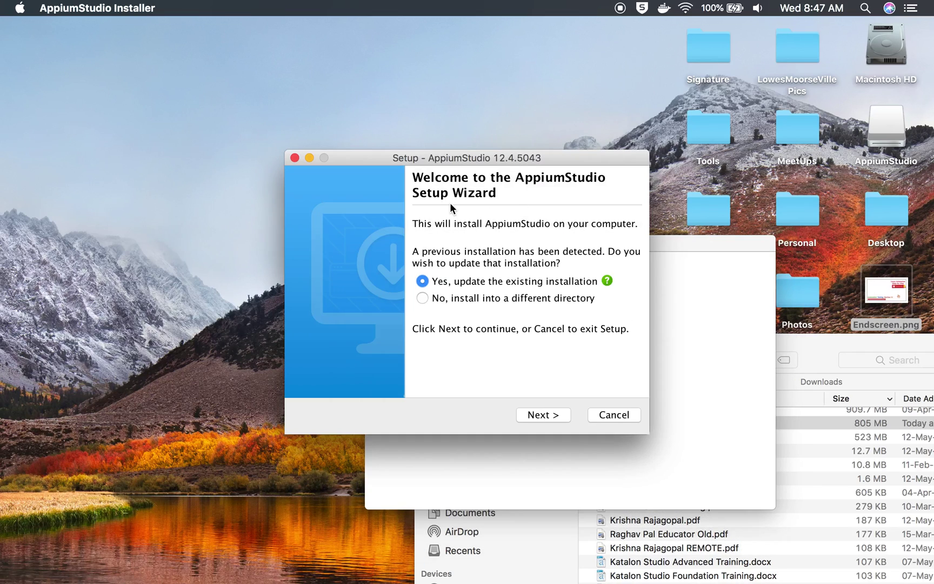
Pass the welcome page, accept the license agreement, start installing, and return to the Chrome space.
left_click_drag(425, 159, 394, 113)
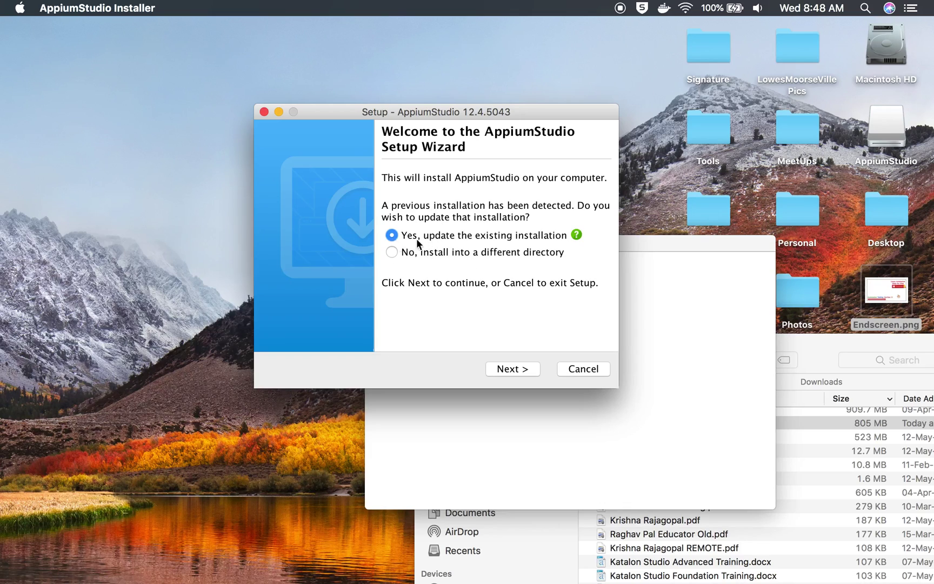
left_click(507, 370)
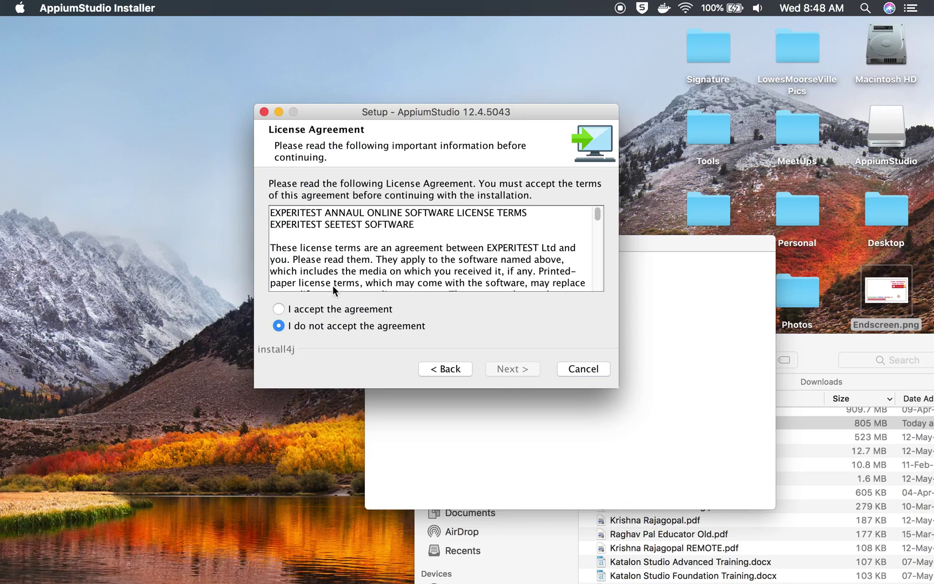
left_click(297, 309)
left_click(508, 369)
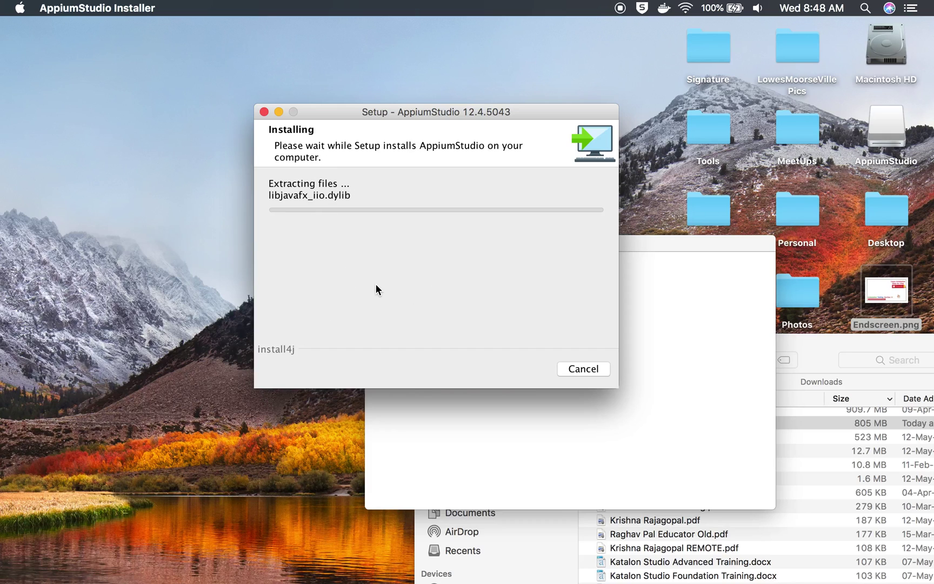
key("ctrl+Right")
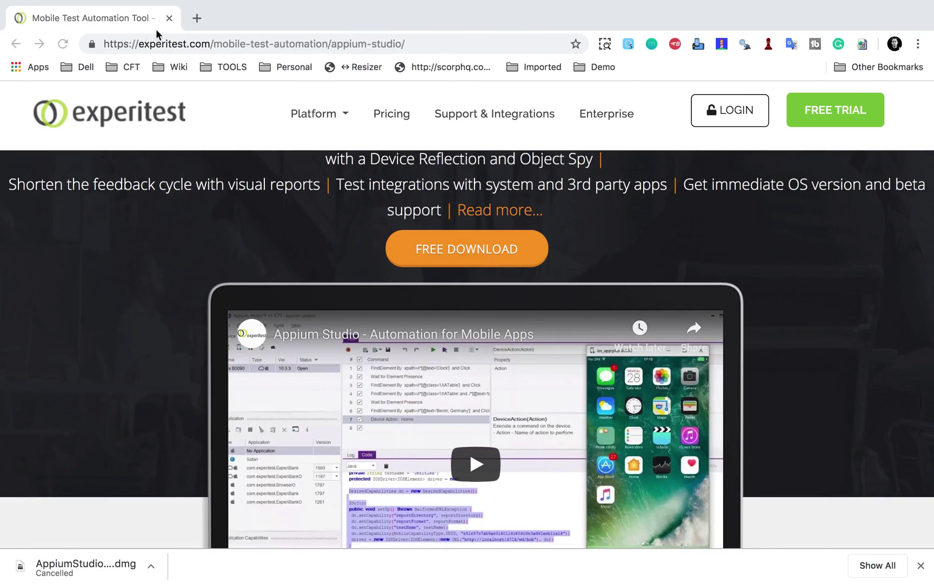
Search Google in a new tab for Appium Studio system requirements.
left_click(197, 17)
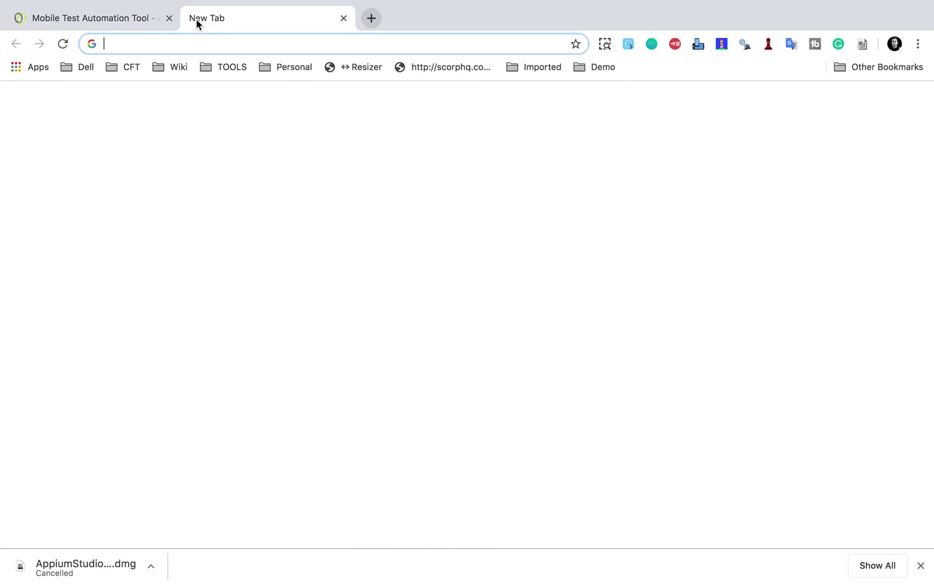
type("appium studio")
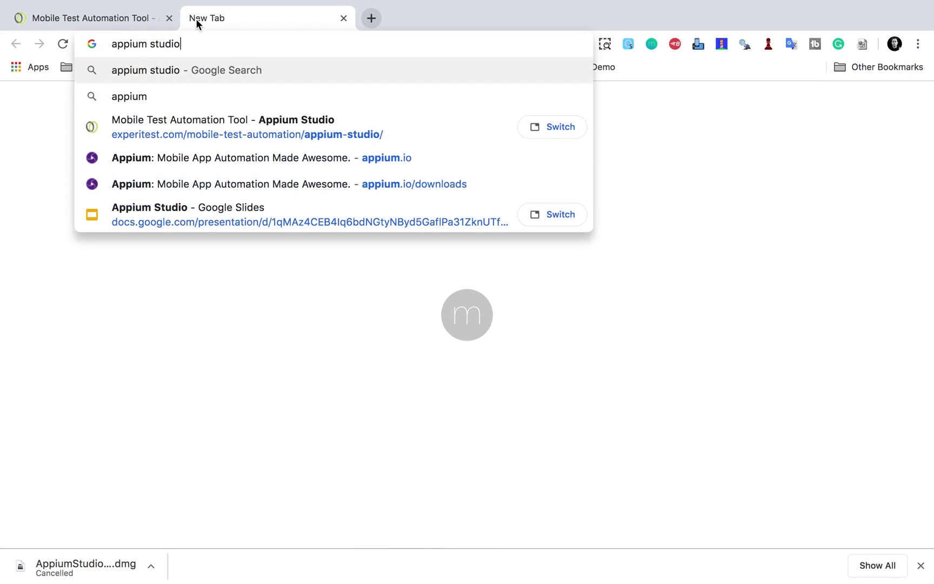
type(" system requirements")
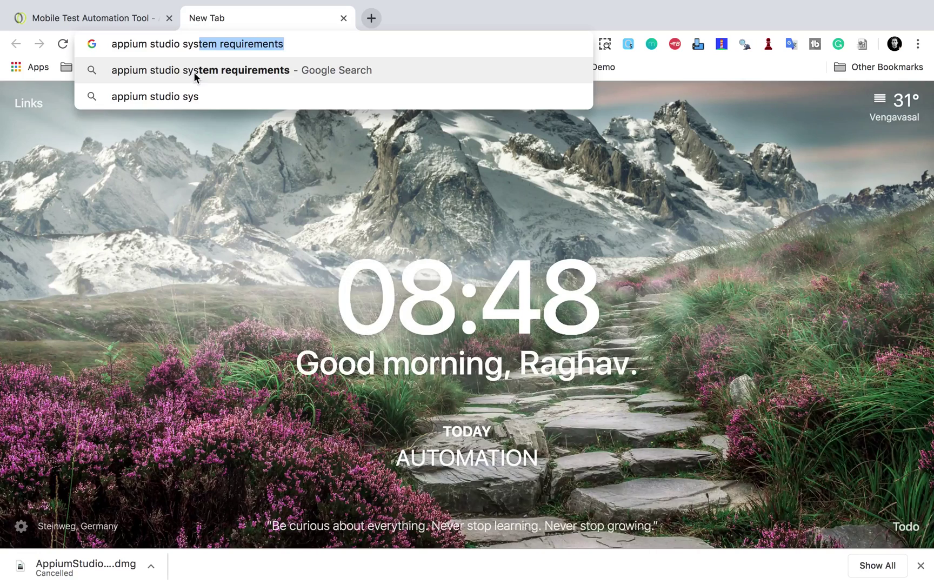
left_click(194, 70)
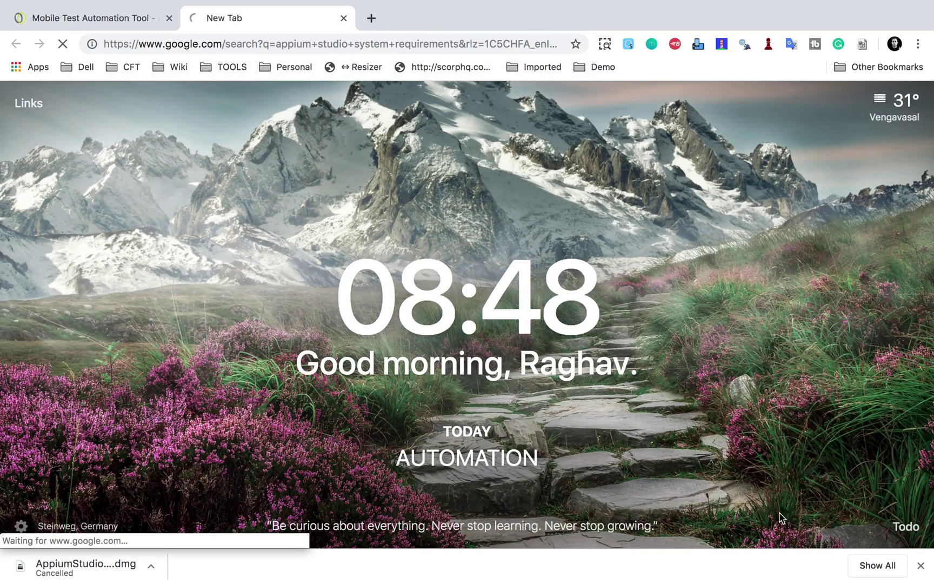
Hide the downloads list and open the Experitest Appium Studio Installation result.
left_click(920, 565)
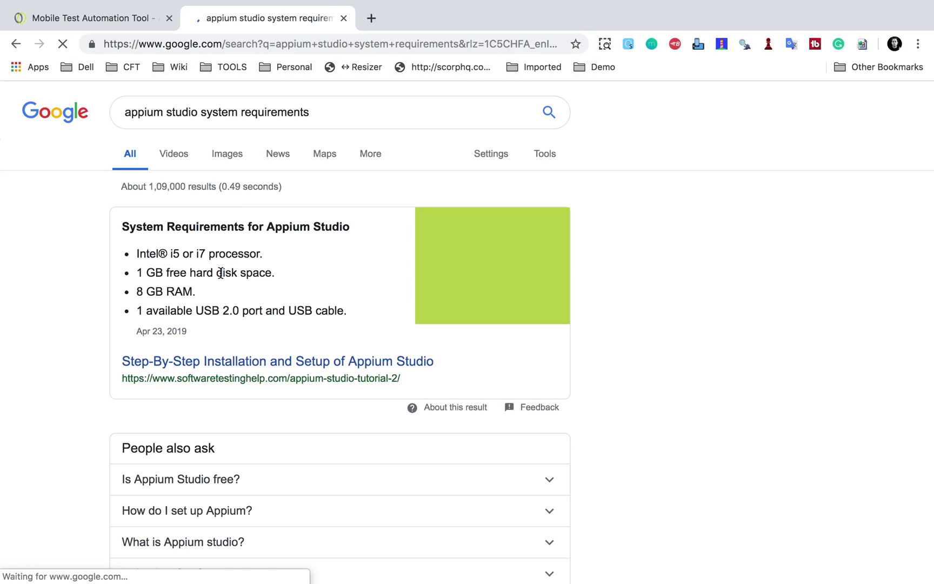
scroll(221, 273, "down", 6)
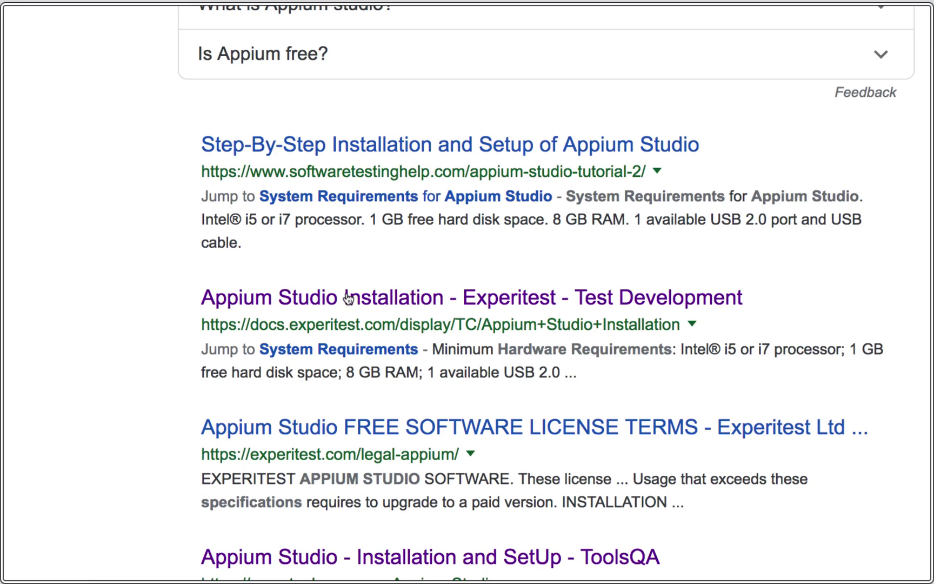
left_click(348, 297)
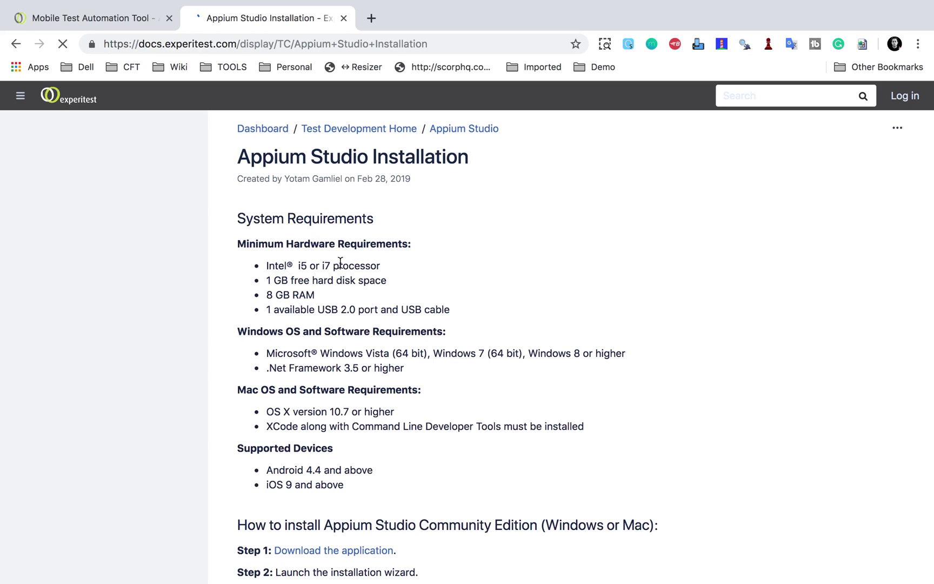
scroll(320, 276, "down", 1)
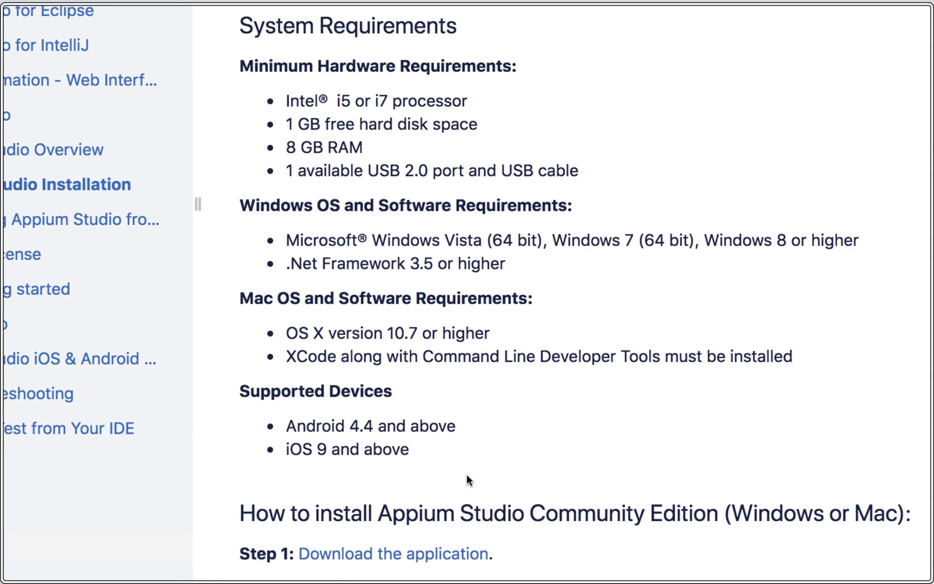
scroll(468, 571, "down", 5)
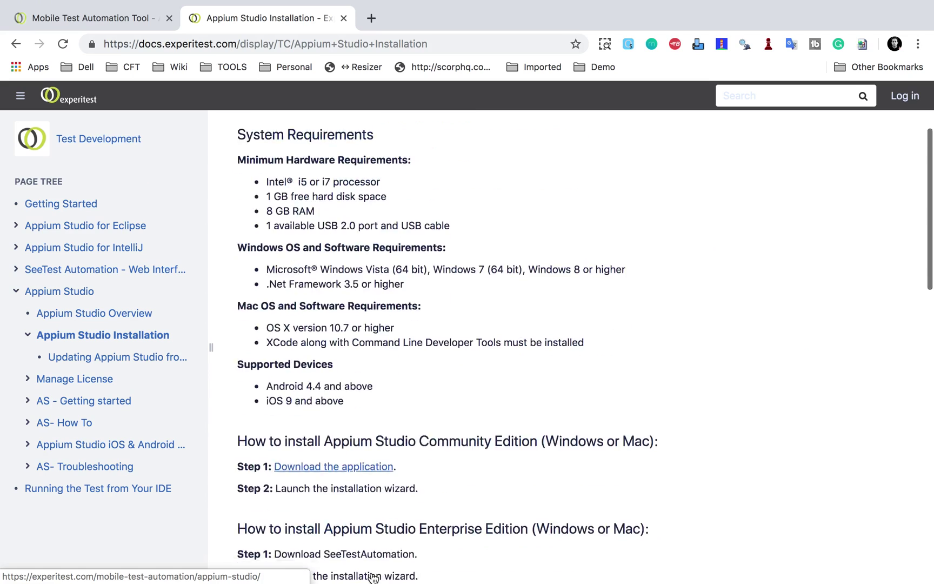
scroll(364, 440, "down", 8)
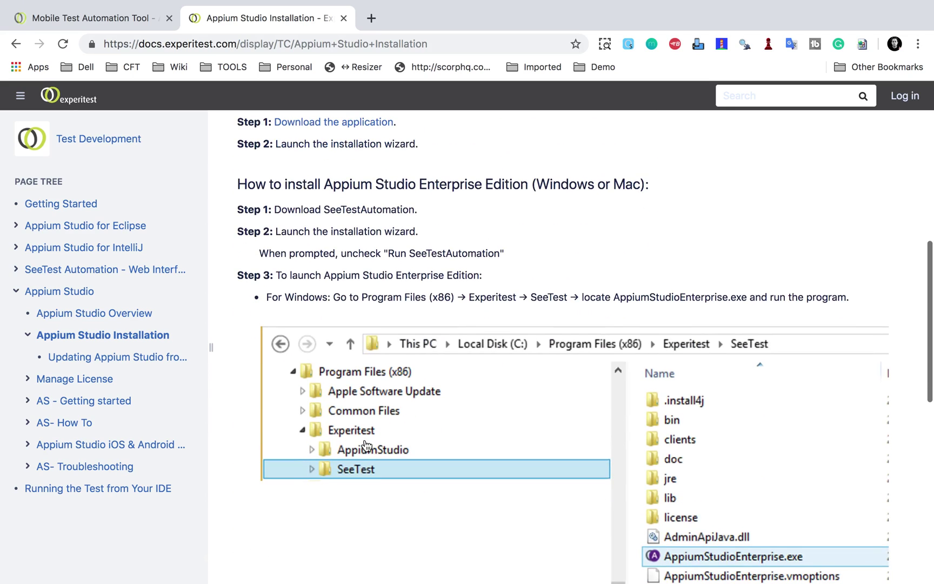
scroll(365, 440, "down", 7)
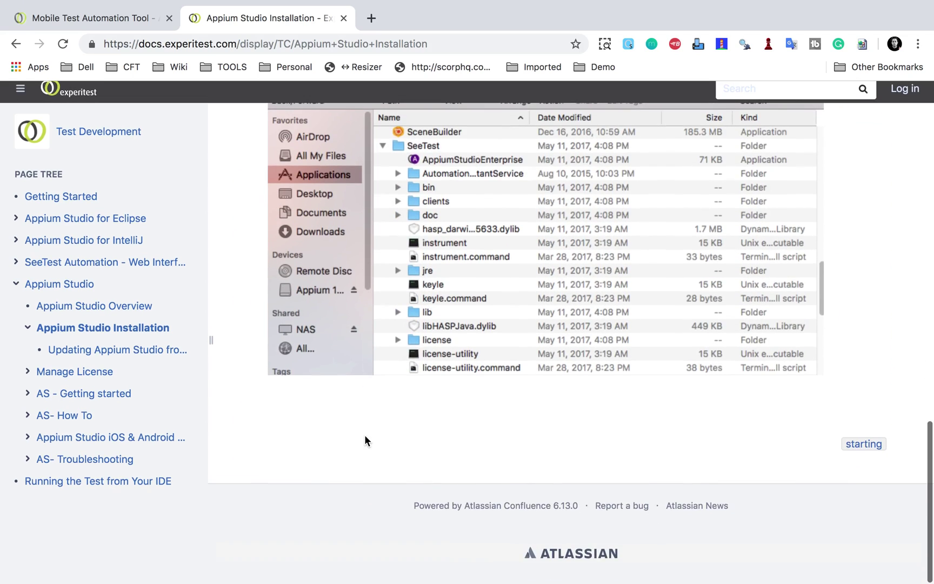
scroll(365, 441, "up", 16)
scroll(366, 440, "up", 10)
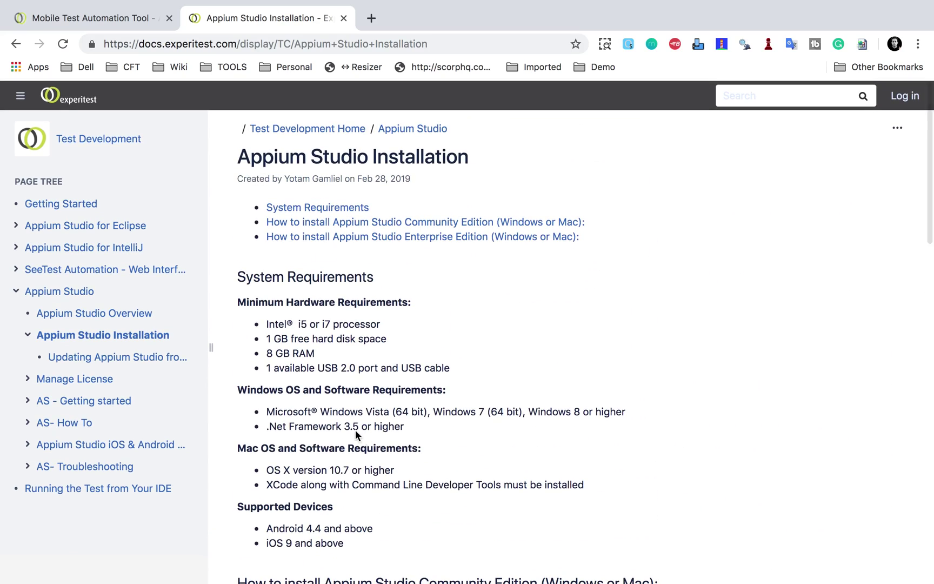
key("ctrl+Left")
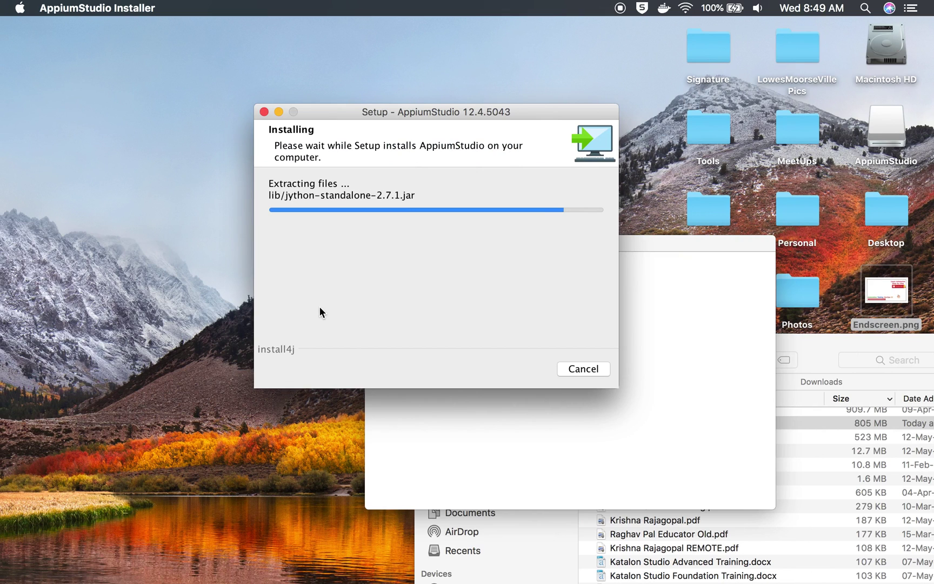
key("ctrl+Right")
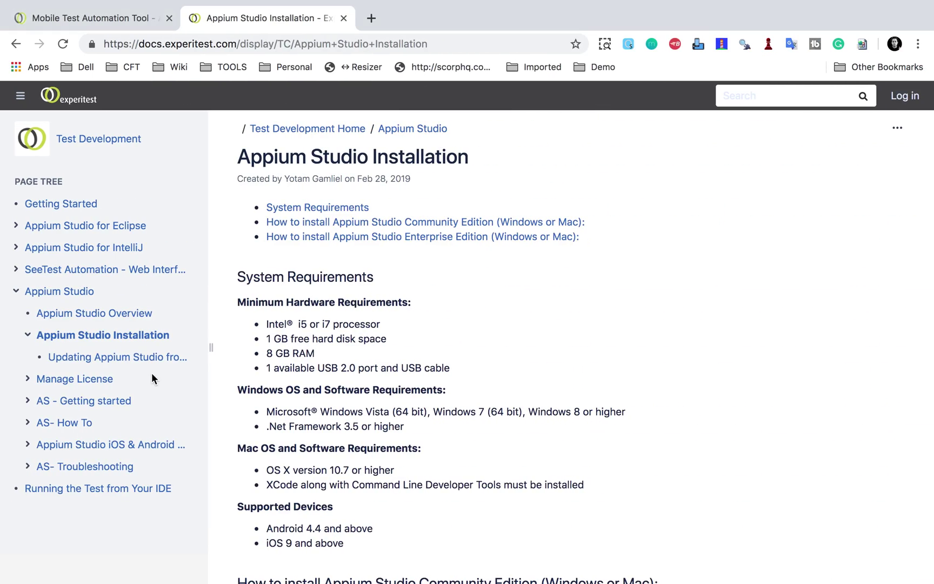
Review the Community Edition install steps, then finish setup on the desktop with Run AppiumStudio checked.
scroll(152, 374, "down", 1)
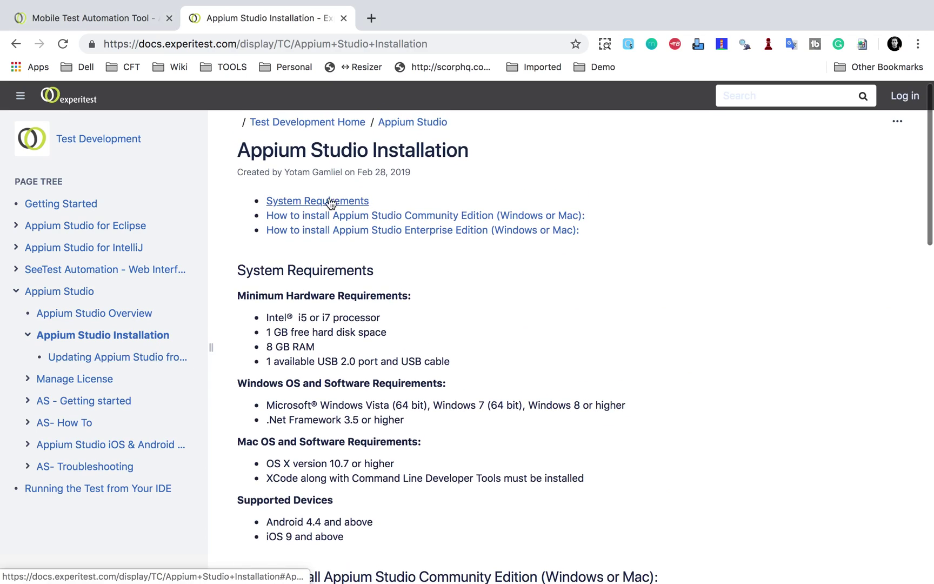
left_click(452, 217)
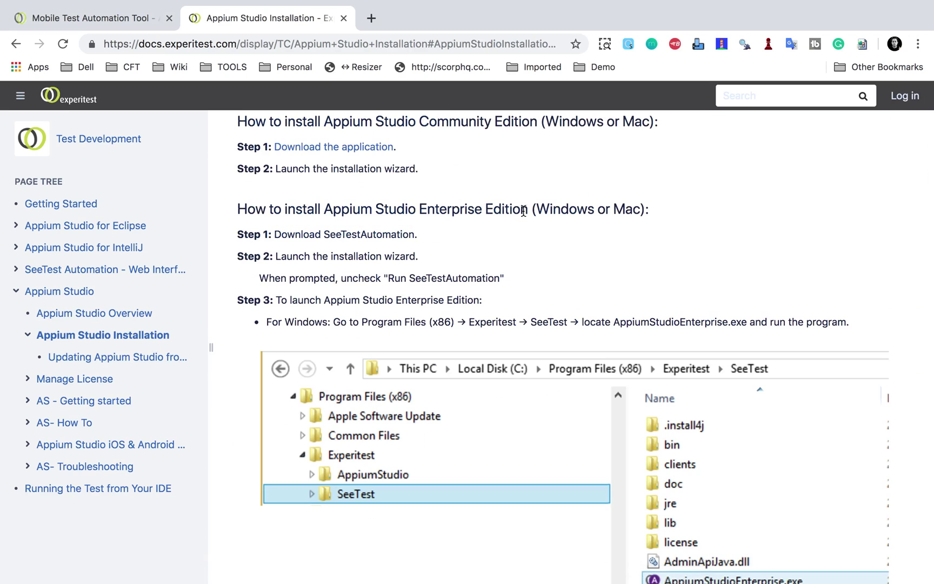
scroll(465, 313, "down", 6)
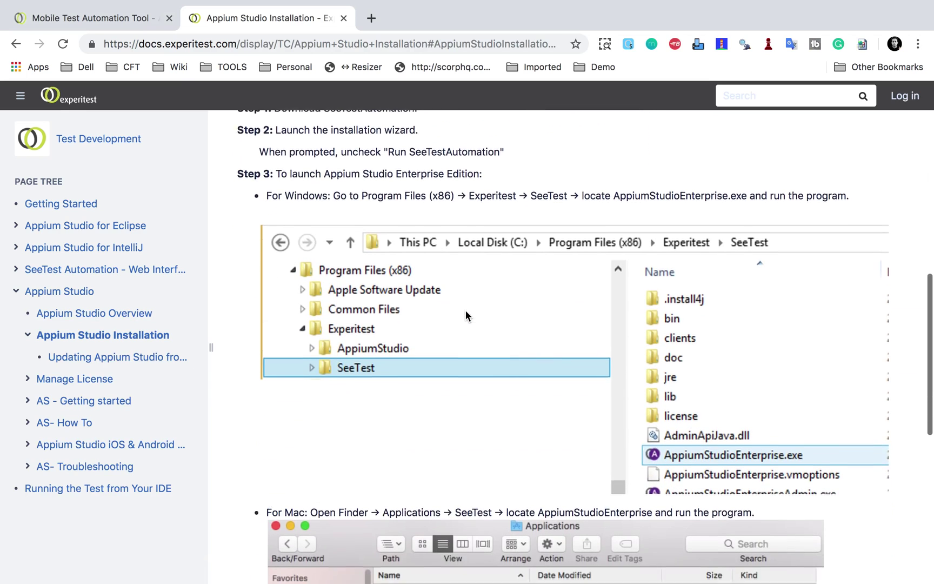
scroll(468, 317, "down", 6)
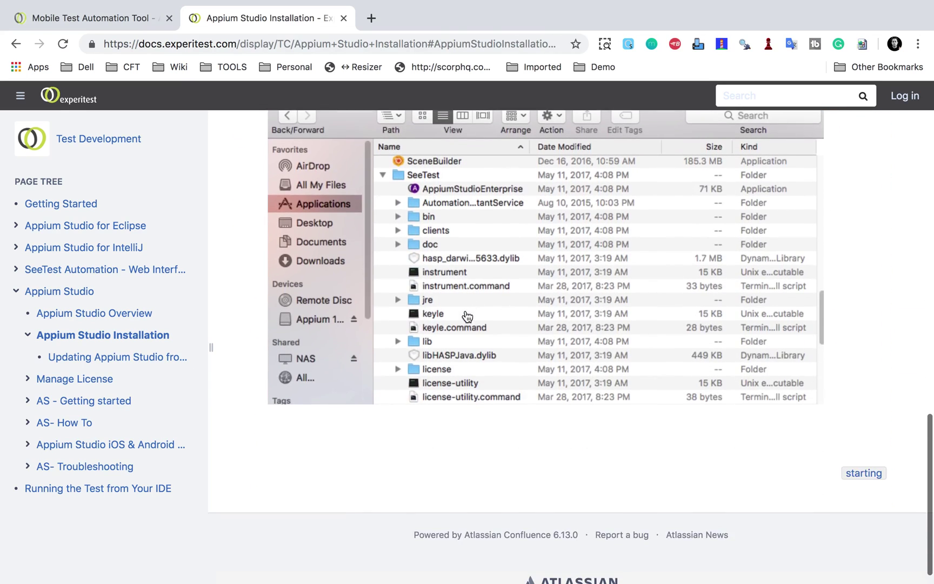
scroll(468, 316, "up", 7)
scroll(468, 317, "up", 1)
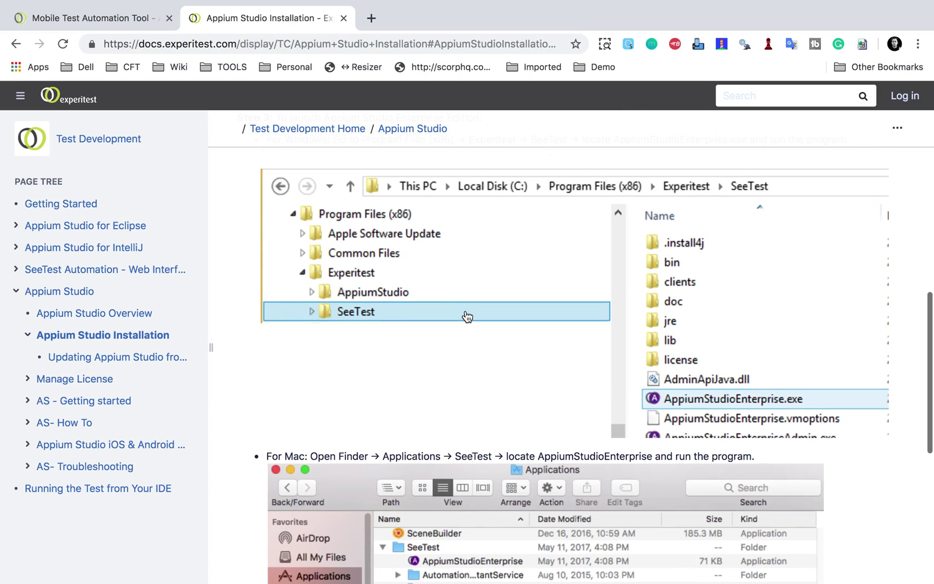
scroll(468, 316, "up", 2)
scroll(468, 316, "up", 3)
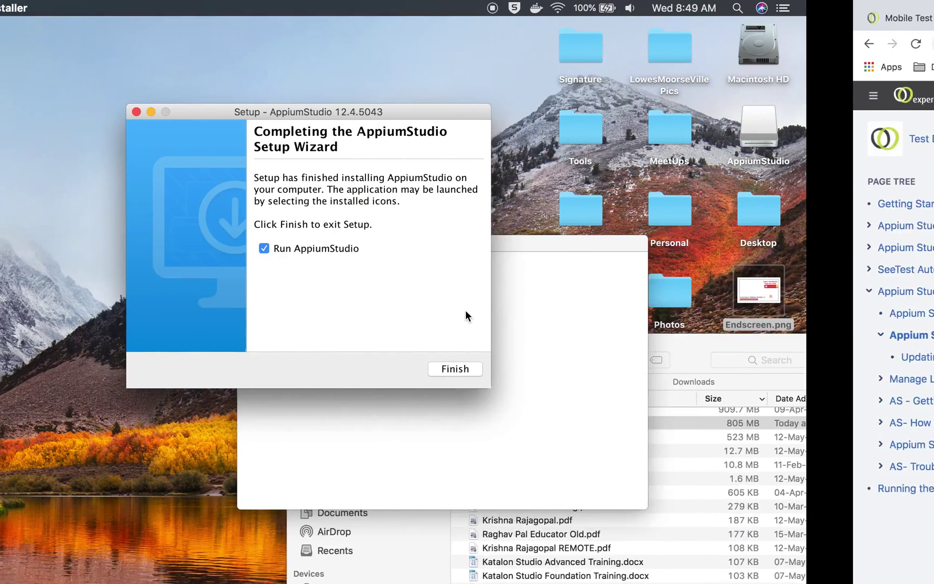
key("ctrl+Left")
left_click(582, 375)
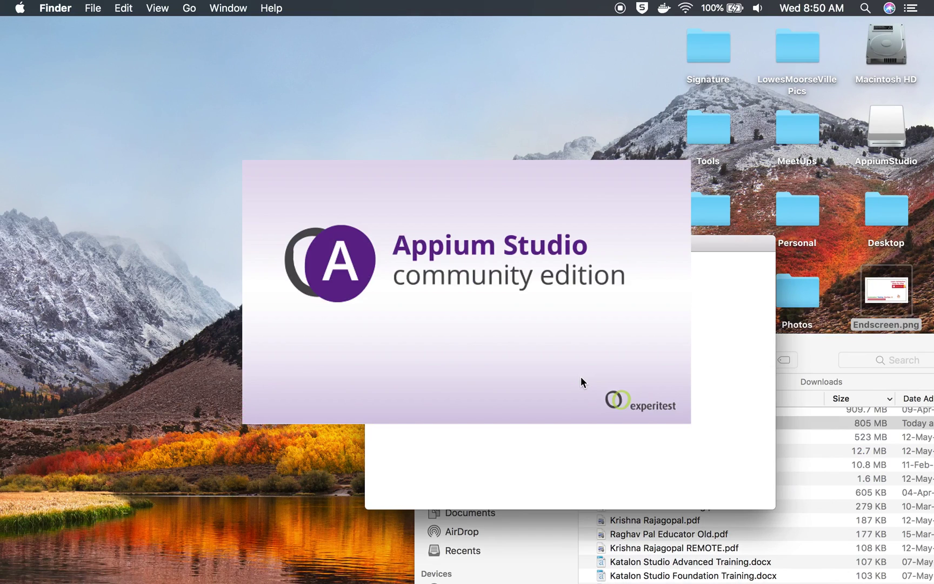
Close the AppiumStudio disk image window and the Downloads Finder window.
left_click(722, 247)
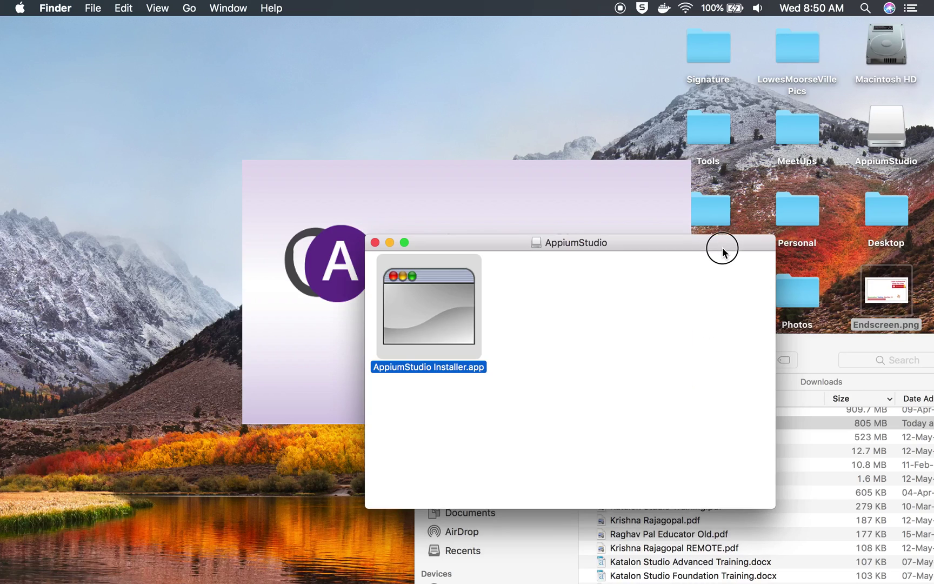
left_click(375, 242)
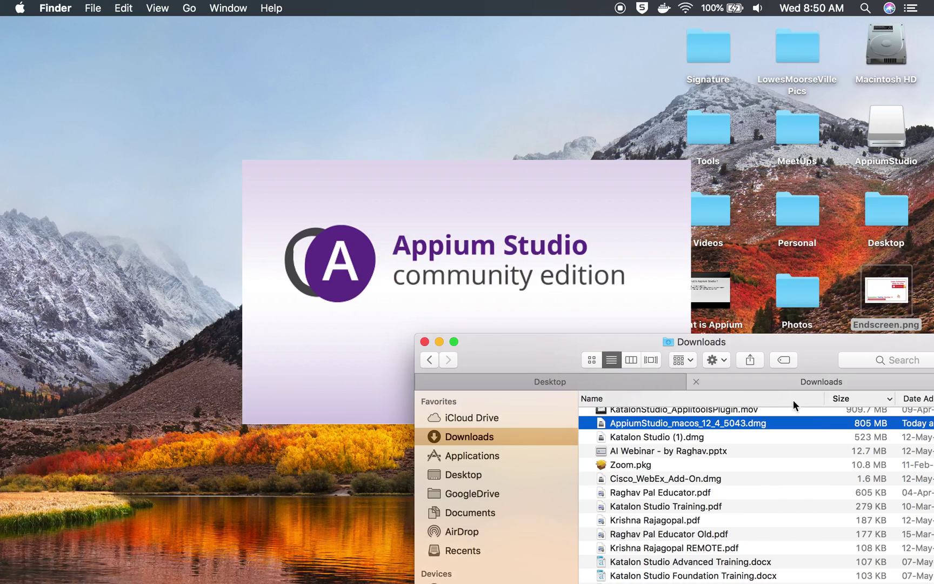
left_click(425, 341)
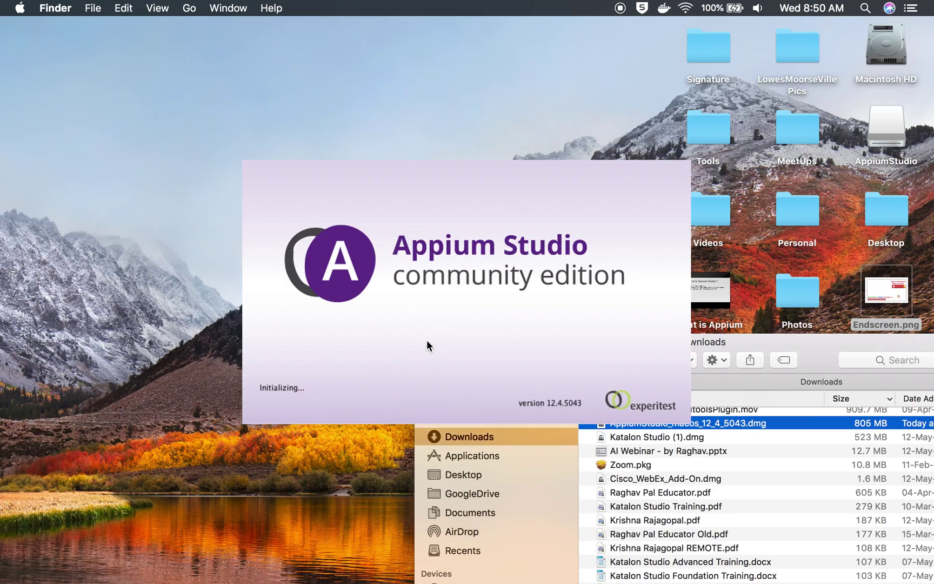